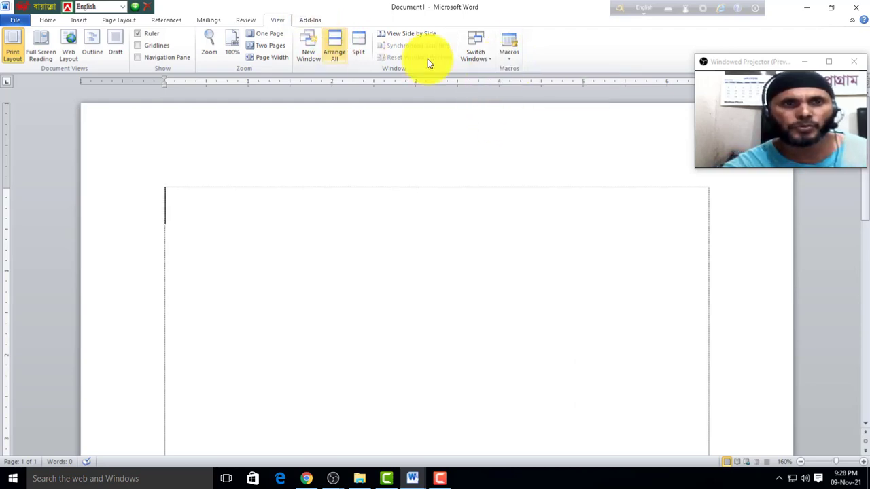
Start recording a new macro that has the keyboard shortcut Ctrl+Num 8 assigned to it.
click(513, 63)
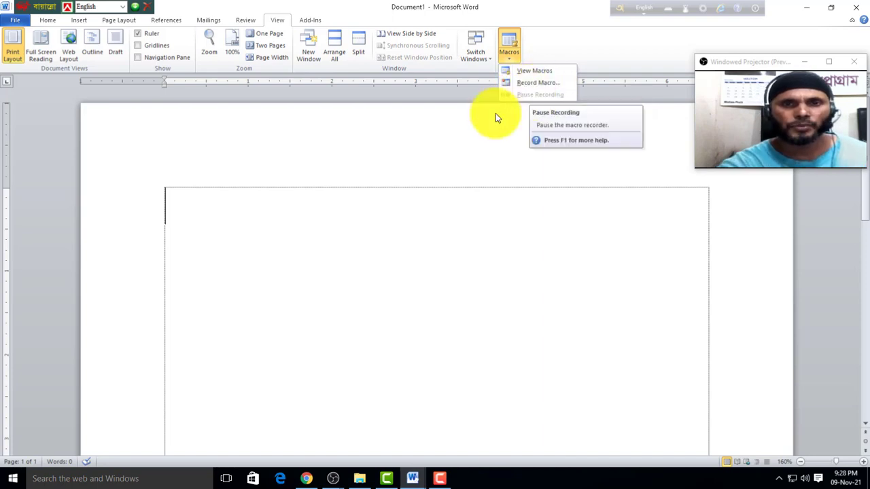
click(528, 83)
click(462, 218)
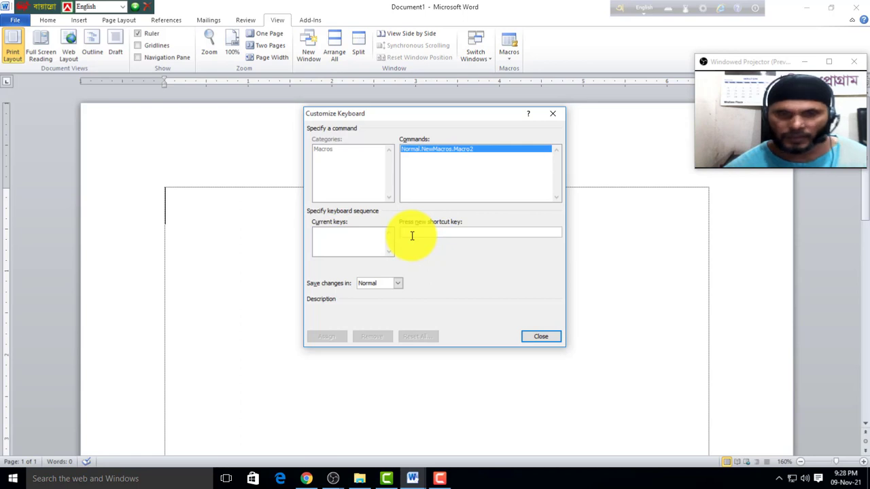
key(ctrl+KP_8)
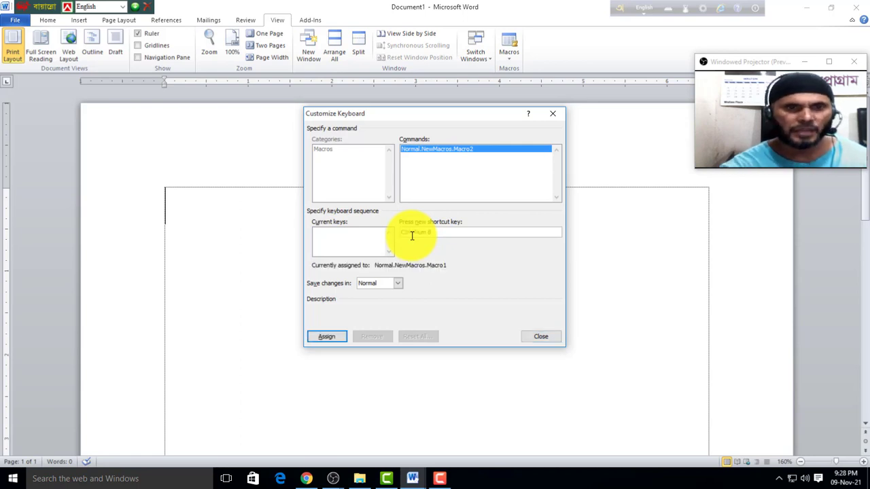
click(328, 338)
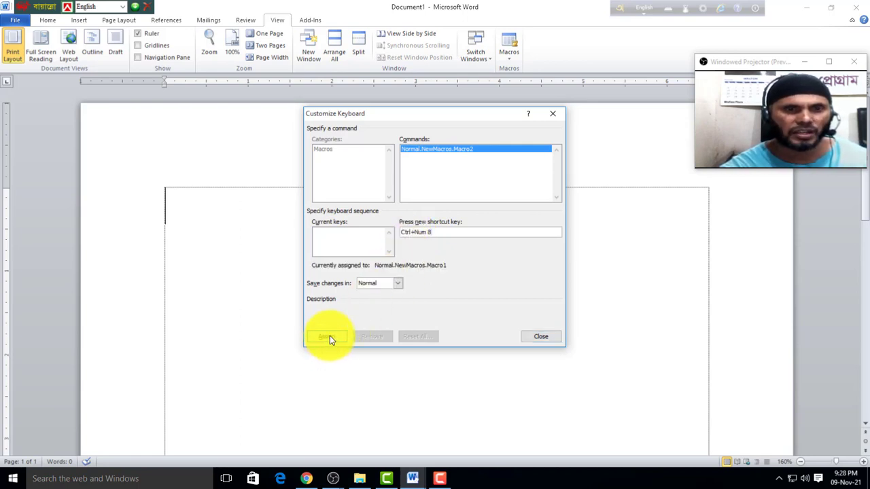
click(338, 338)
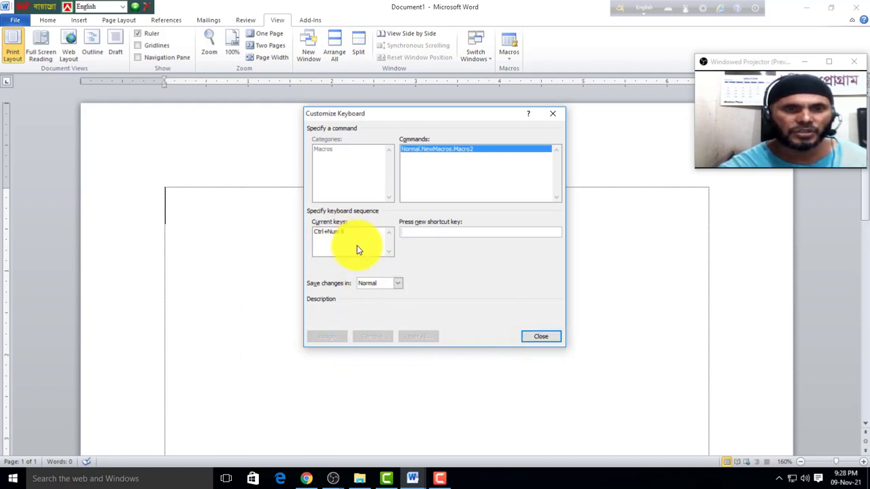
click(333, 232)
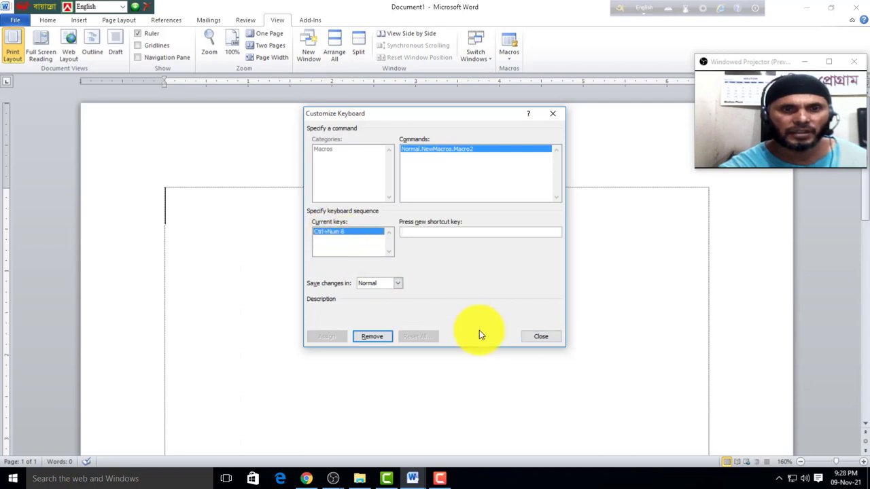
click(542, 337)
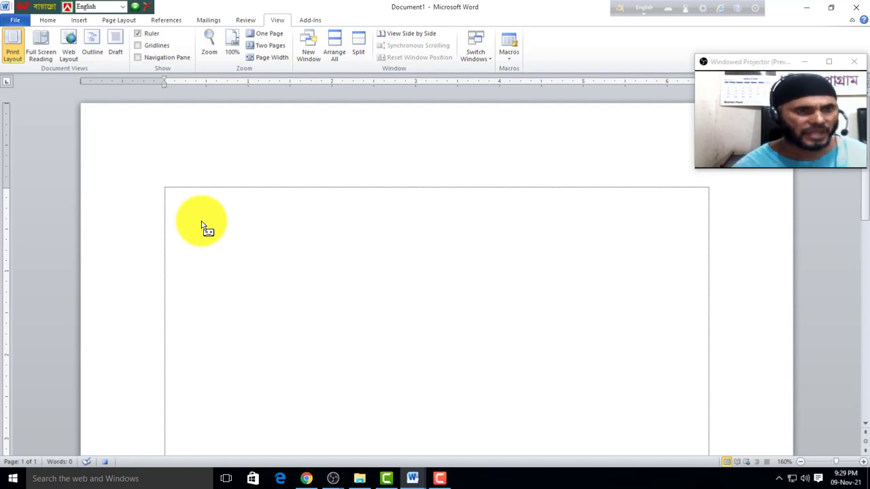
Enter the labels "Name" with a tab before its colon, "Father name:" and "Mother Name:" on separate lines of the blank document.
text(Name)
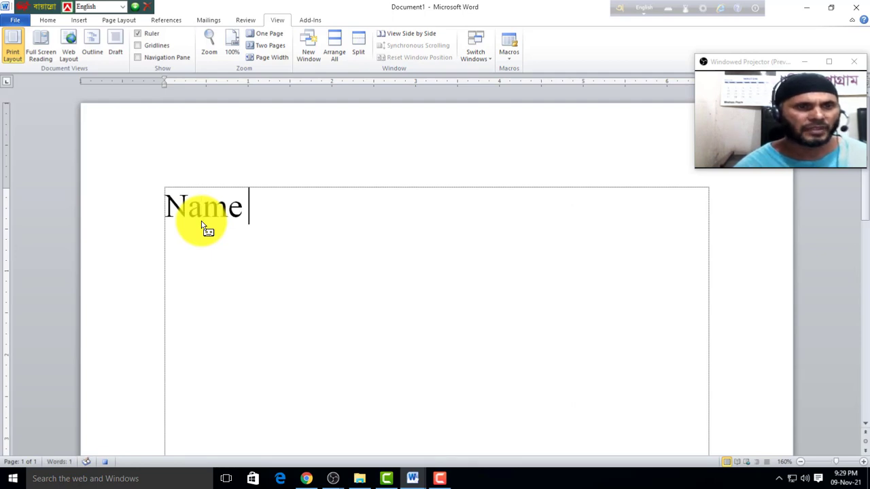
key(Tab)
text(:)
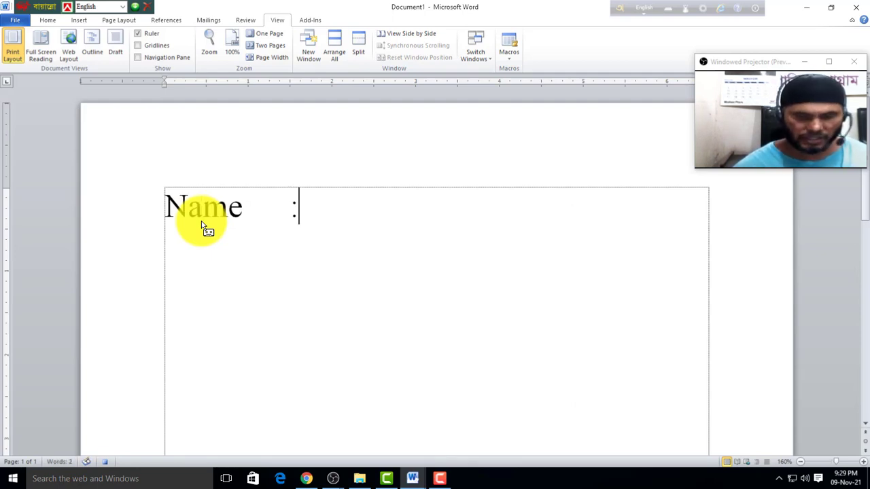
key(Return)
text(Father)
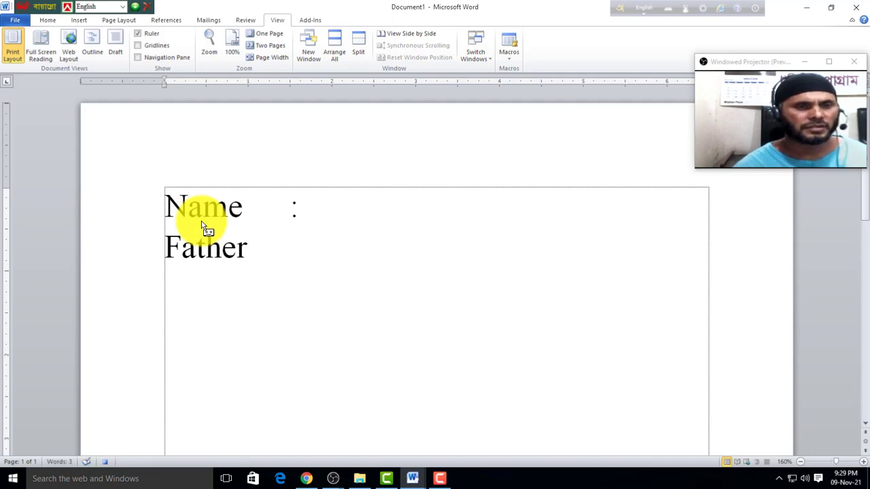
text( name:)
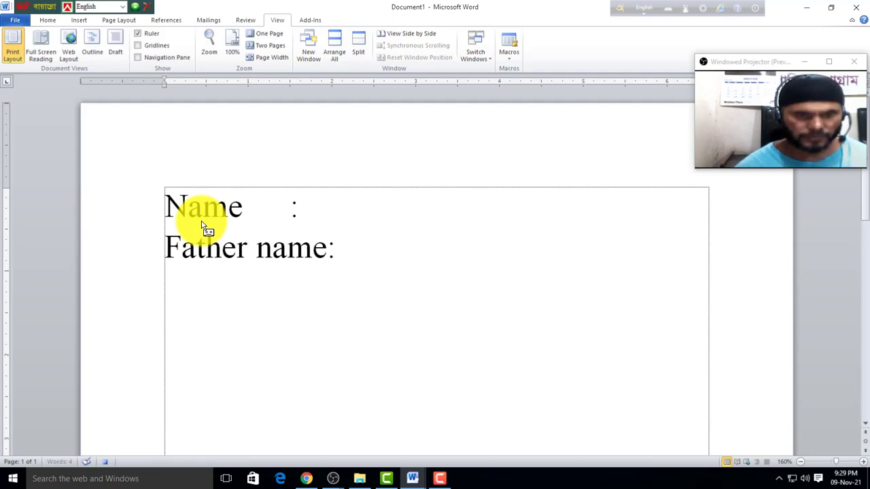
key(Return)
text(Mothe)
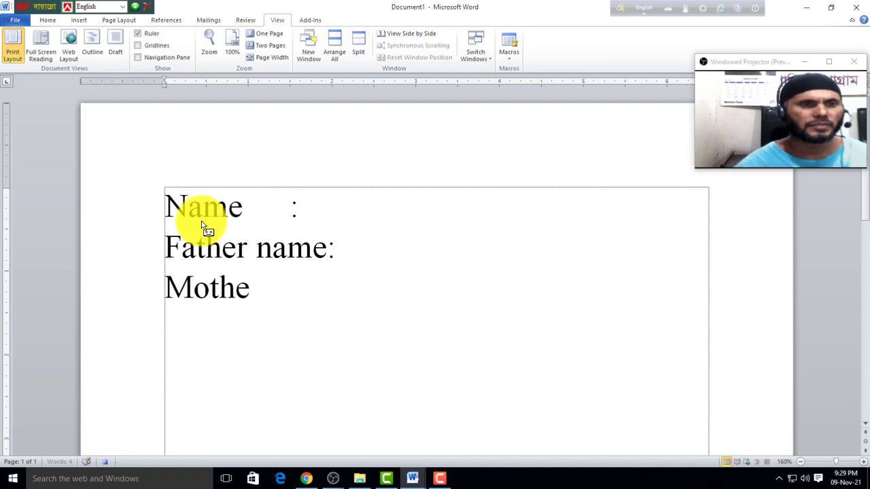
text(r Name:)
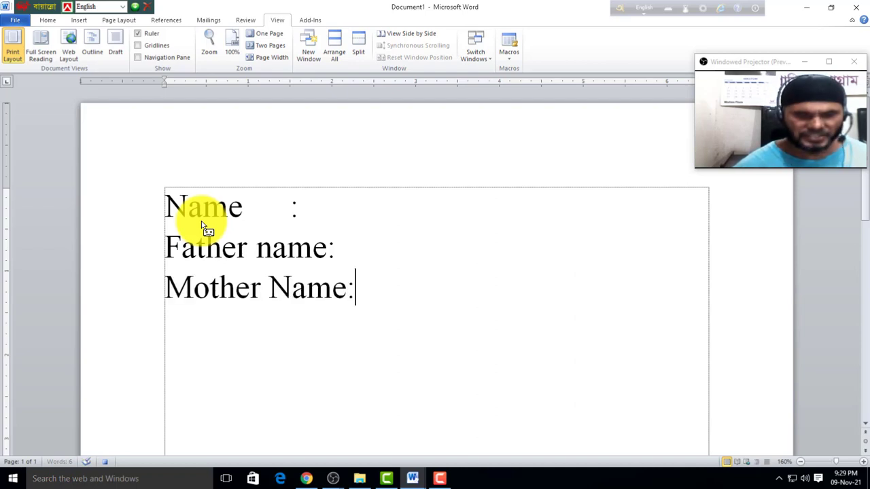
key(Return)
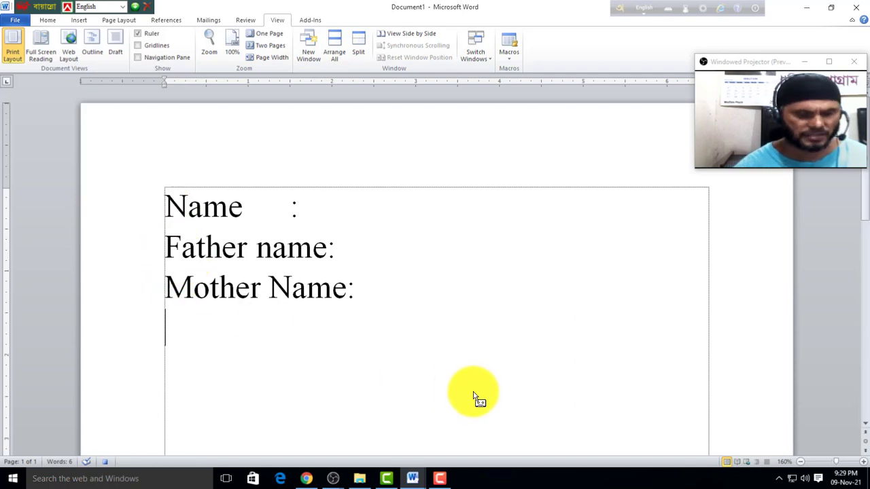
Add the labels "Date of Birth:" and "Mobile No:" on separate lines below "Mother Name:".
text(Date of Birth)
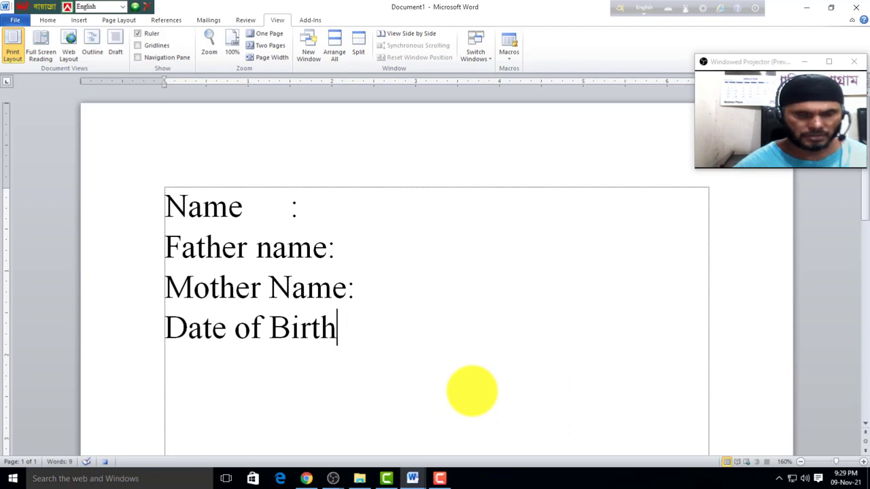
text(: )
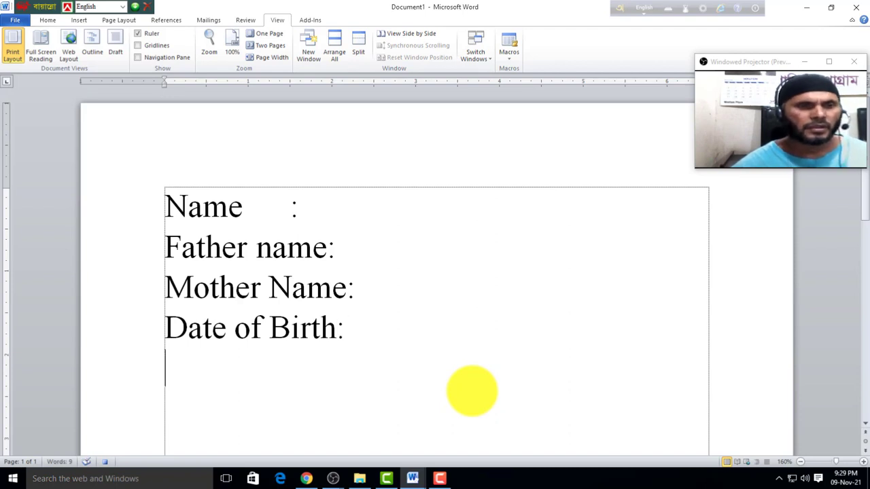
text(Mobi)
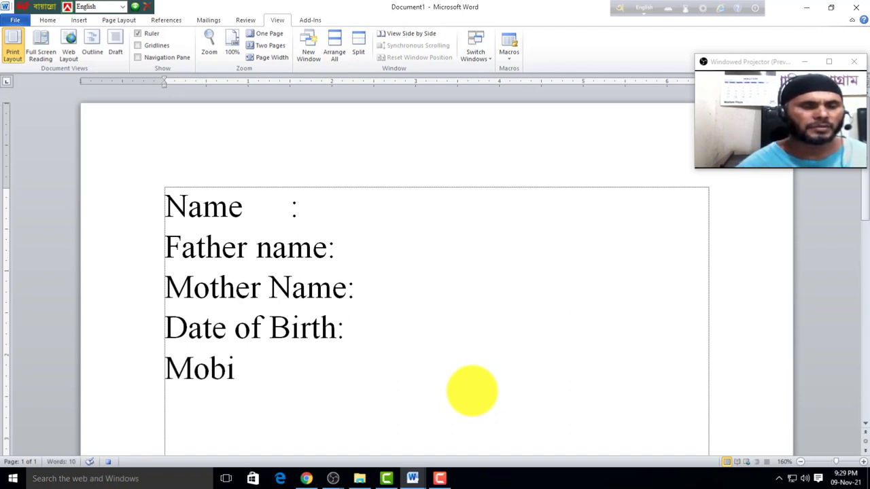
text(le No)
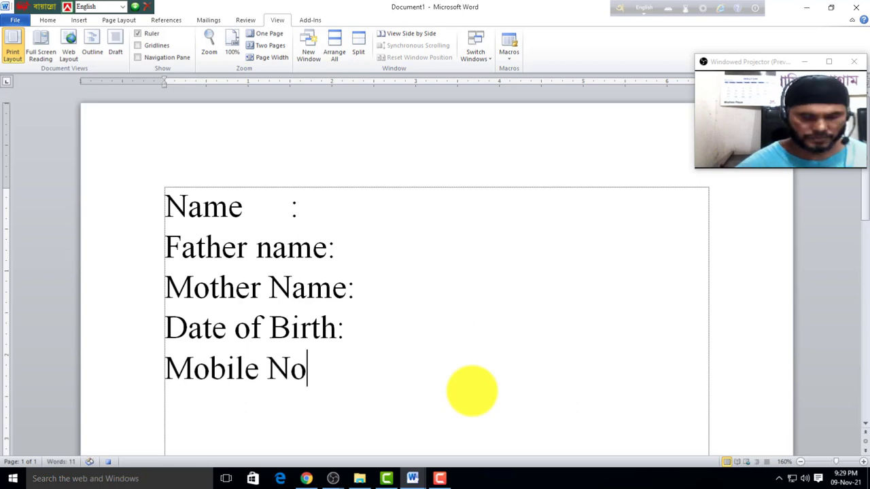
text(:)
key(Return)
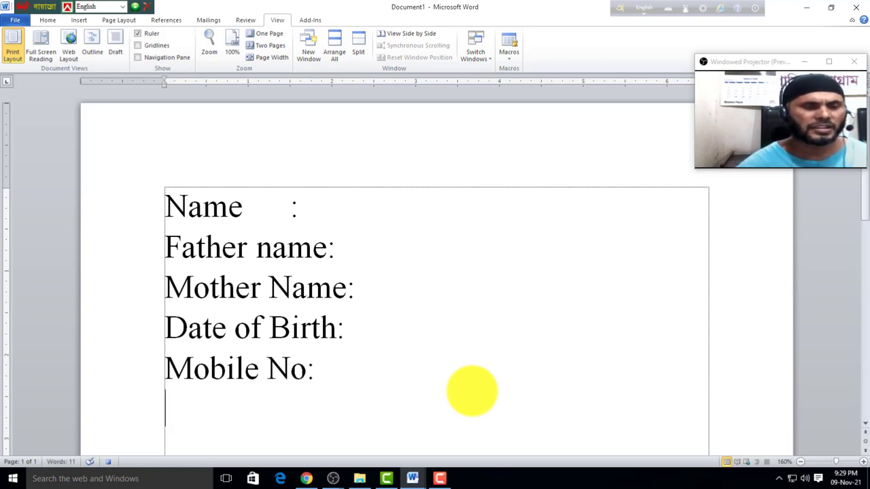
Add the labels "Present Address:" and "Parmanent Address:" on separate lines below "Mobile No:".
text(Present)
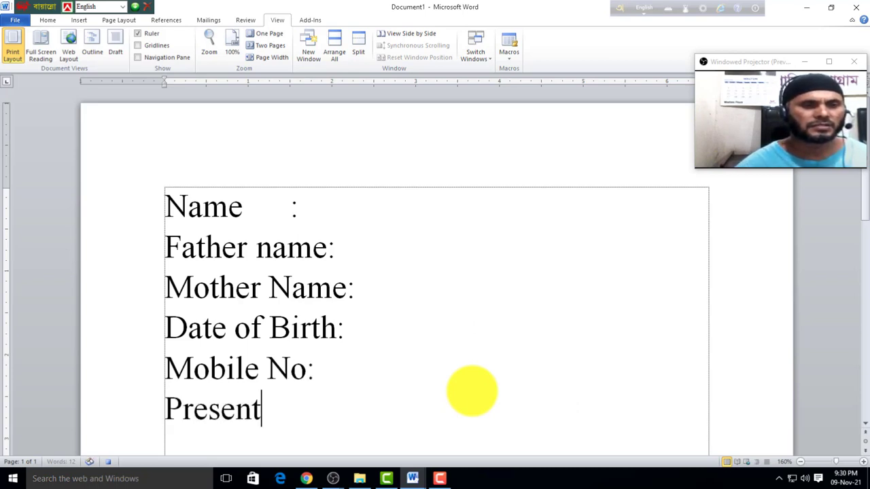
text( Address)
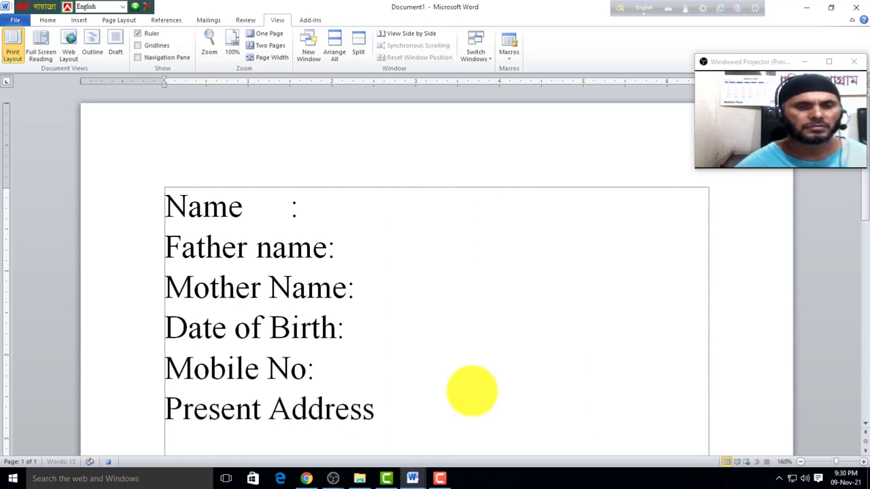
text(:)
key(Return)
text(P)
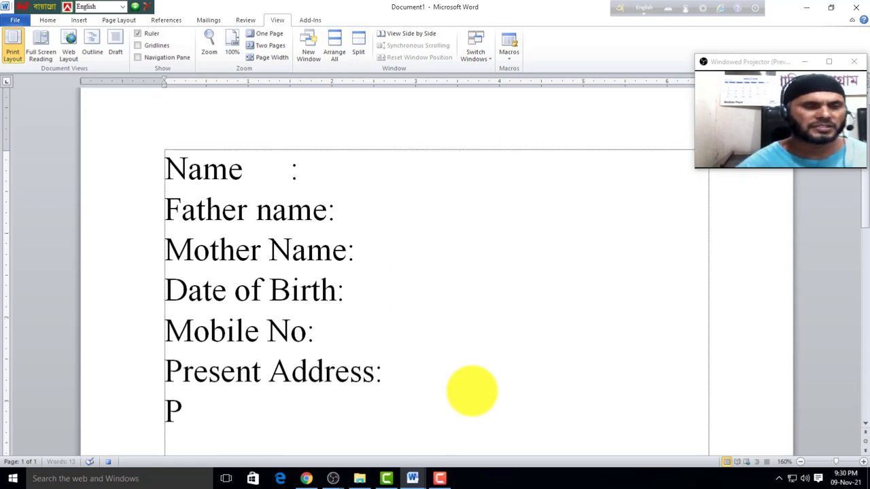
text(arma)
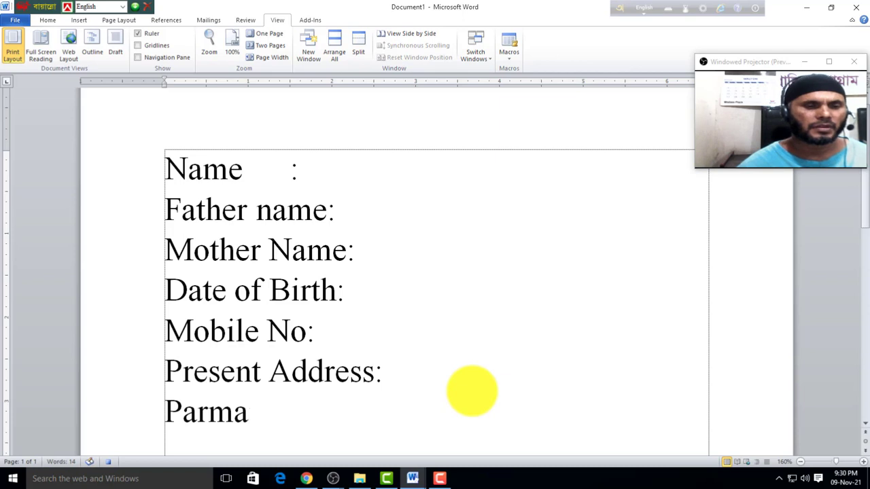
text(nent Addre)
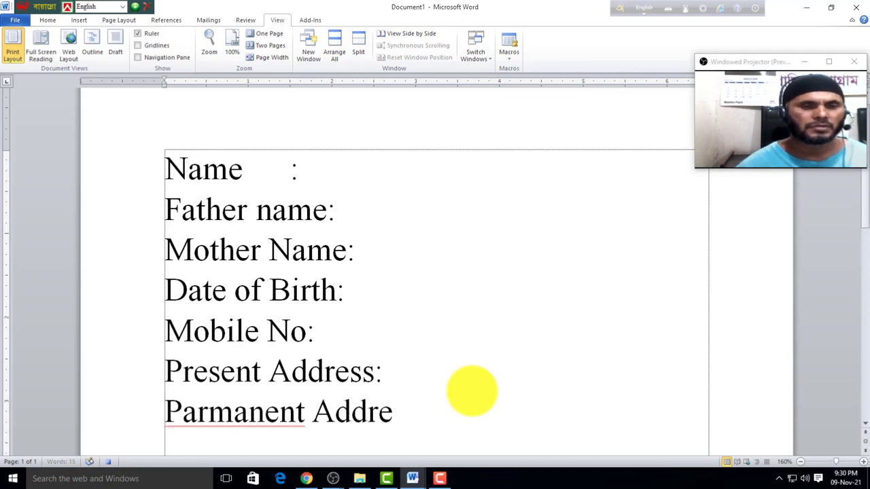
text(ss:)
key(Return)
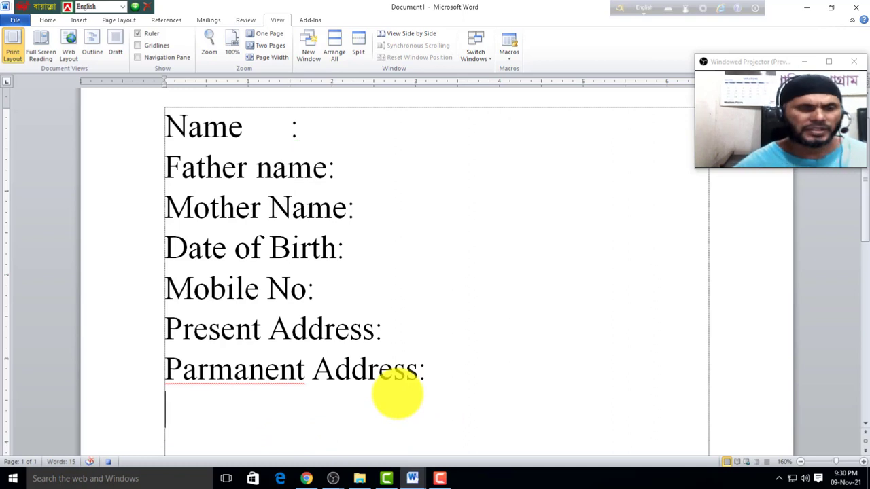
Add the label "Nid No:" on its own line below "Parmanent Address:".
text(Ni)
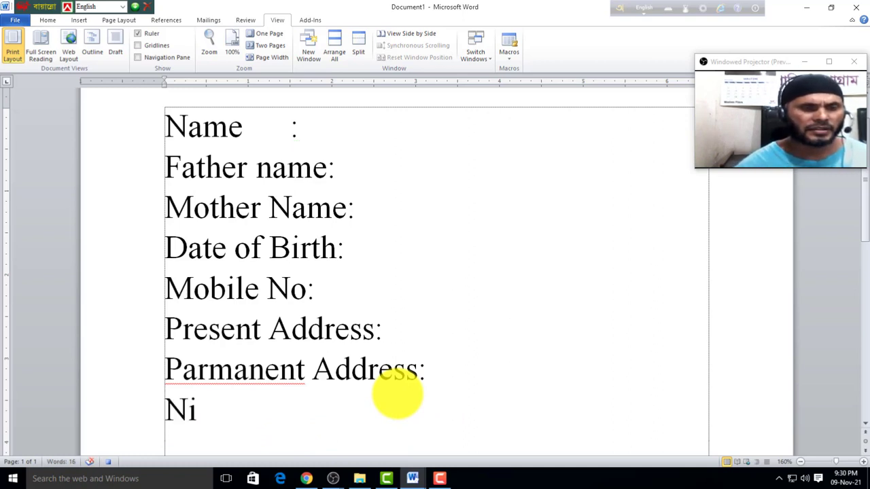
text(d MNo)
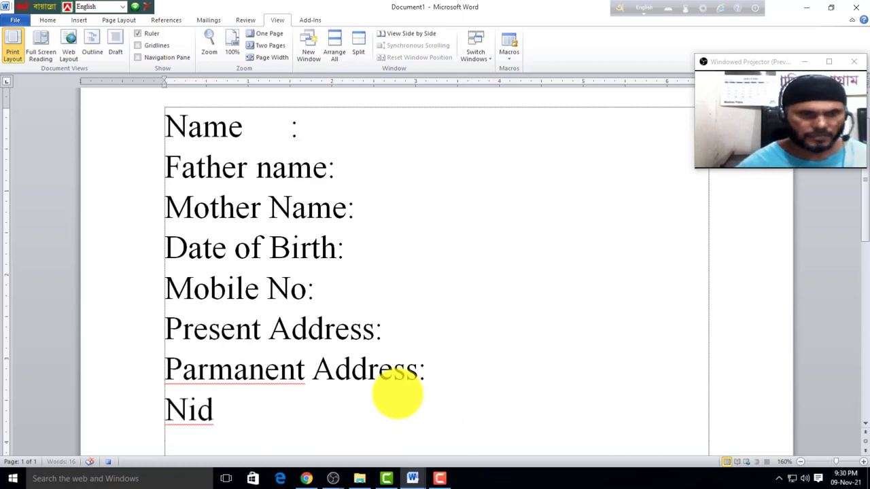
key(BackSpace)
key(BackSpace)
key(BackSpace)
text(No:)
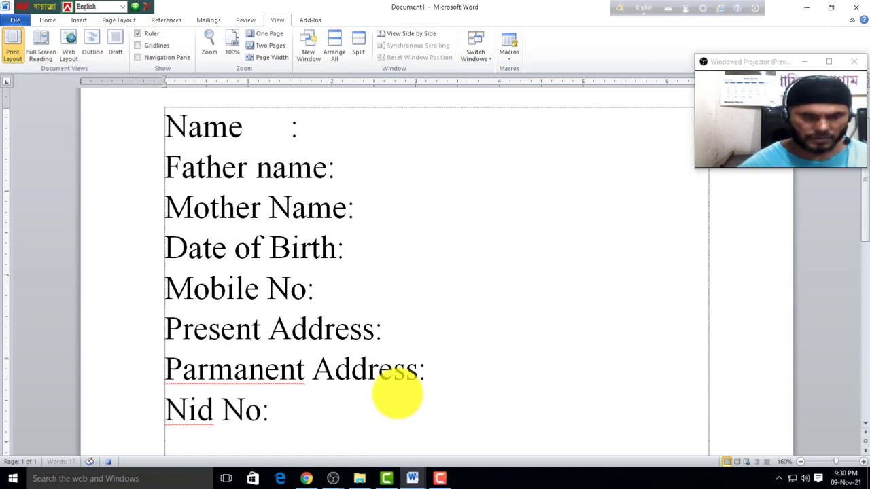
key(Return)
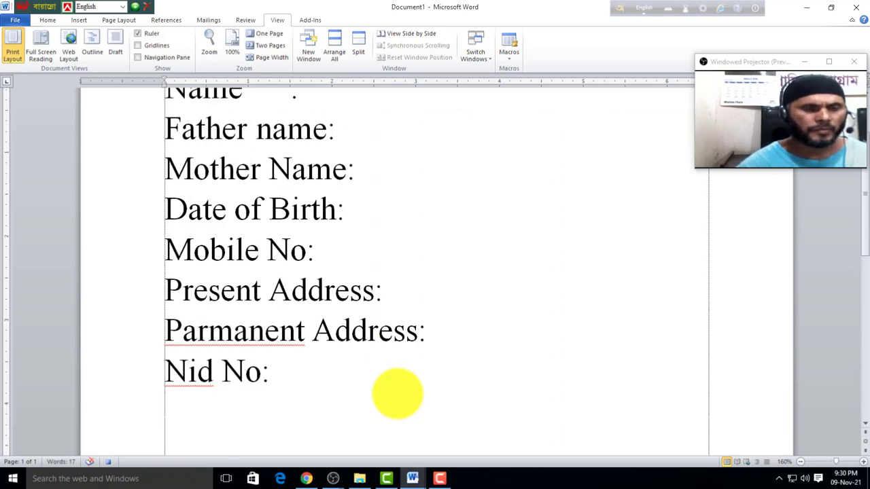
Add the label "Bloud:" on its own line below "Nid No:", correcting the spelling along the way.
text(Blad)
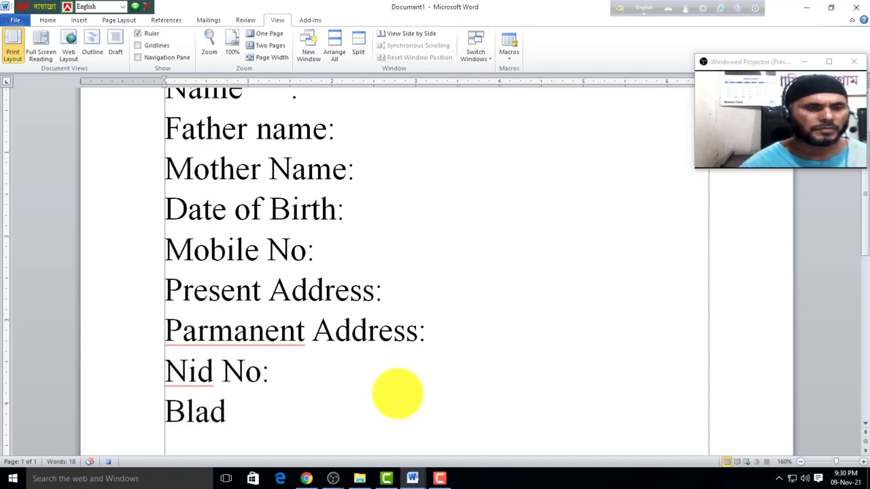
key(BackSpace)
key(BackSpace)
key(BackSpace)
text(aou)
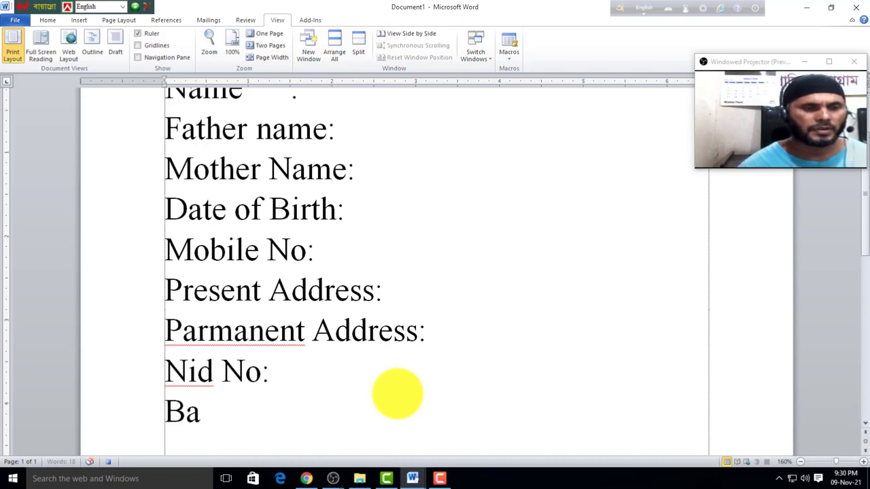
key(BackSpace)
key(BackSpace)
key(BackSpace)
text(loud)
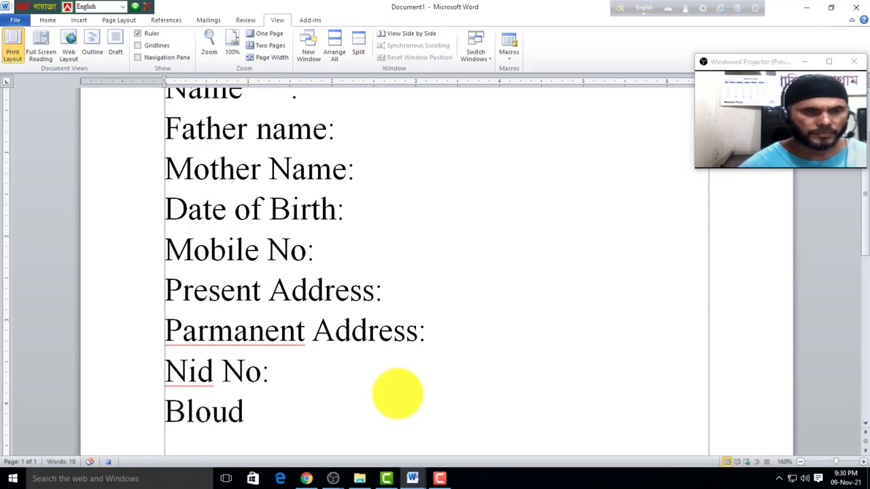
text(:)
key(Return)
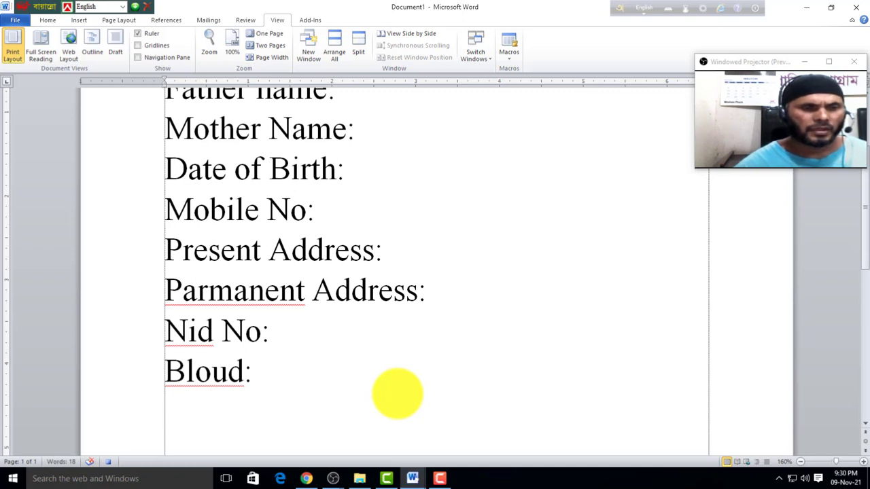
Add the label "Sex:" below "Bloud:" as the last line of the form and start a new line.
text(Sex:)
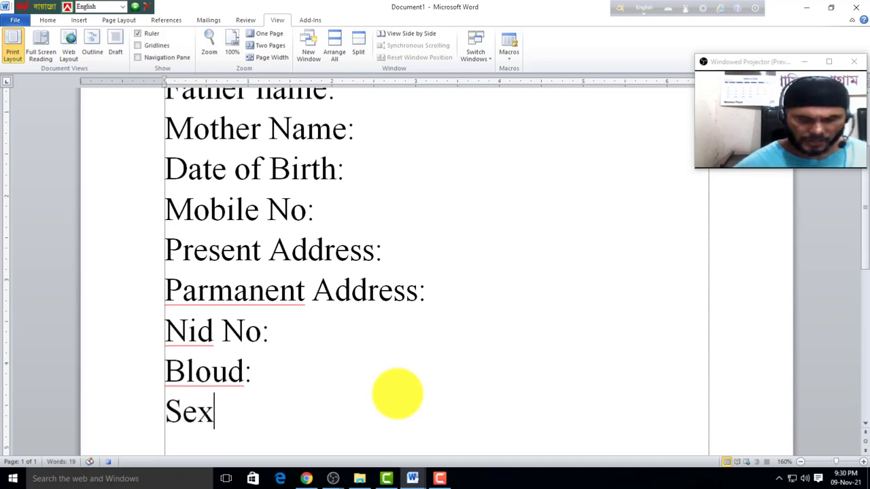
key(Return)
scroll(340, 360, up, 3)
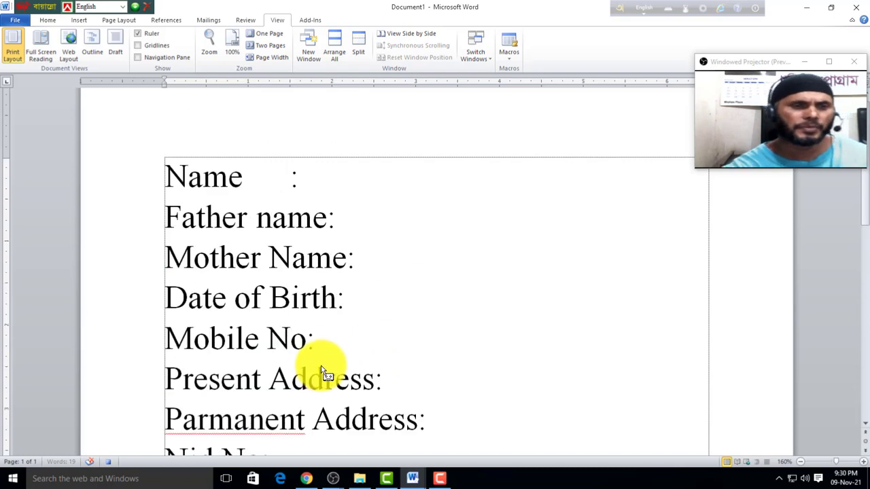
Review the completed form labels from "Name" to "Sex:" and stop recording the macro.
scroll(277, 345, down, 1)
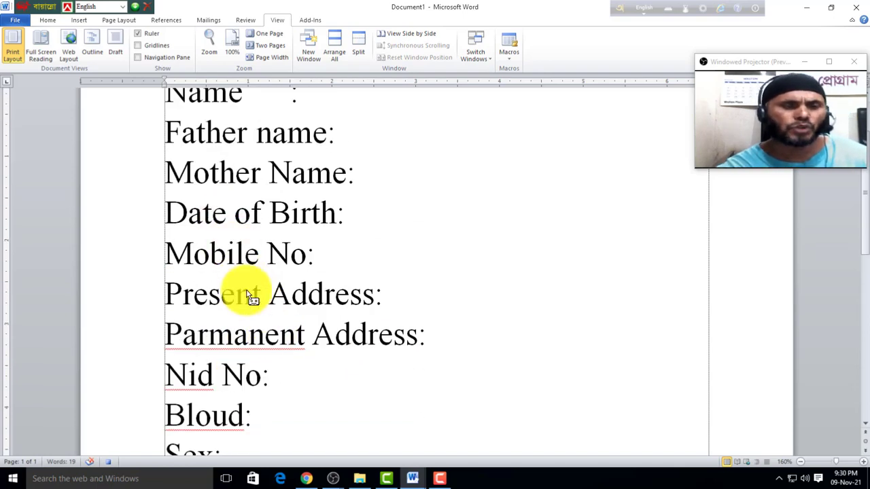
scroll(241, 281, up, 1)
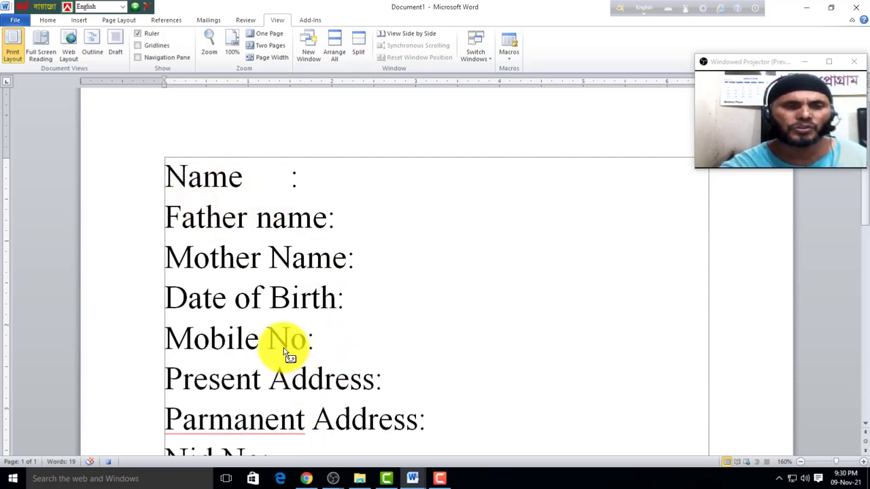
click(510, 57)
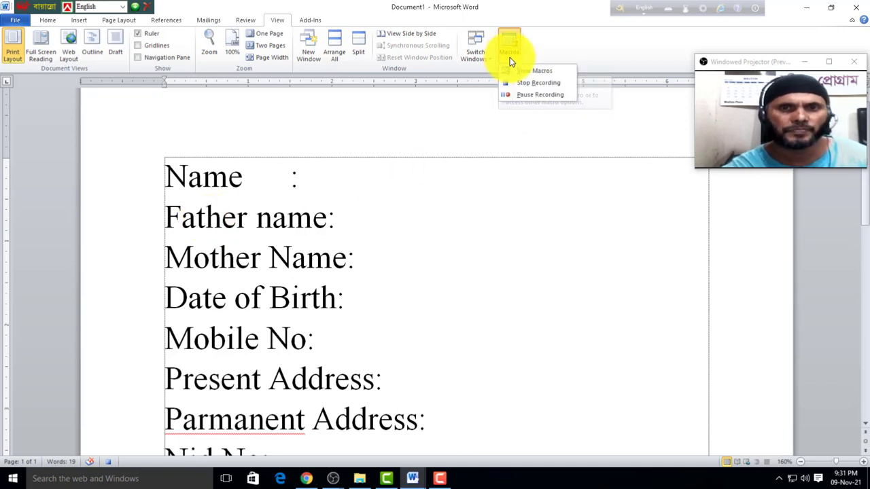
click(536, 84)
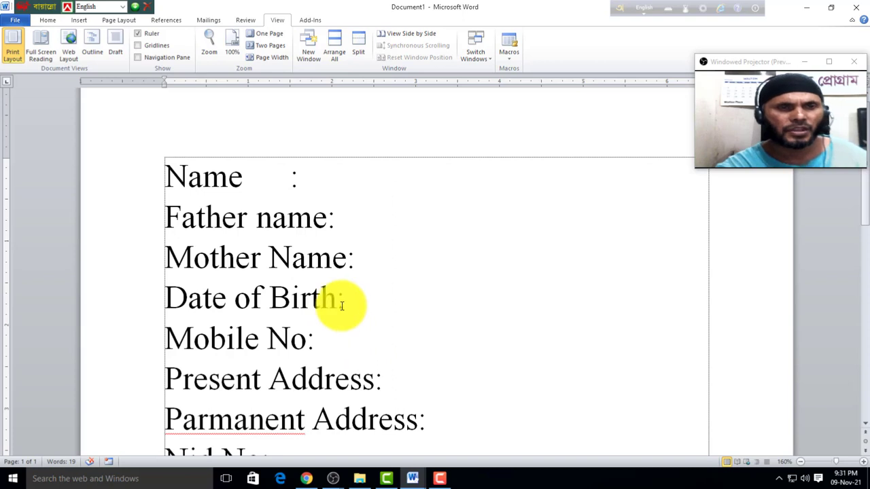
Close Document1 without saving its changes and close the "Aim in Life" document as well.
click(18, 21)
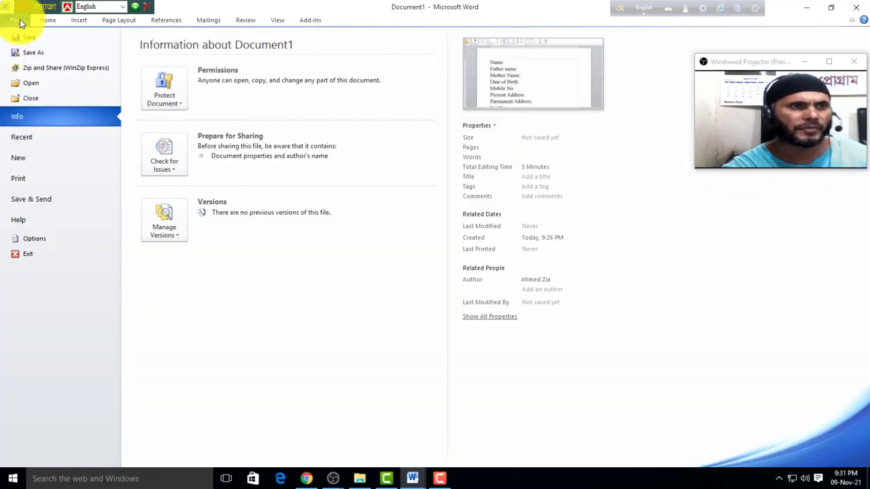
click(34, 99)
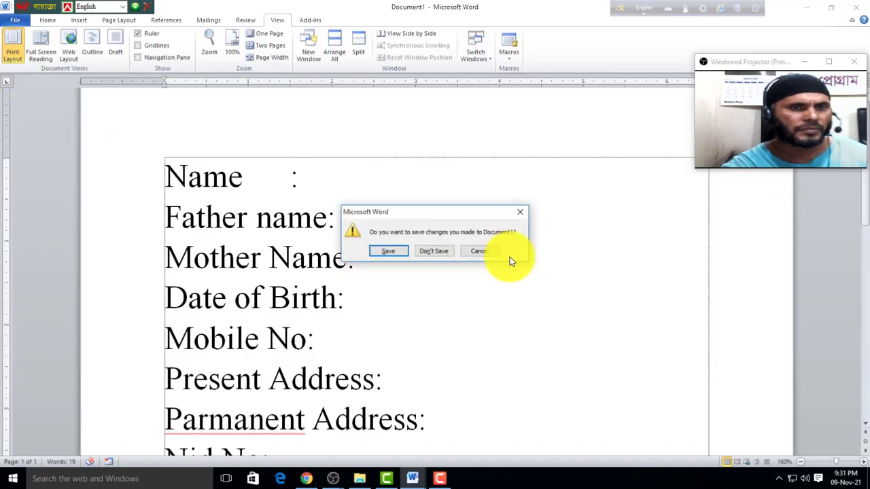
click(438, 251)
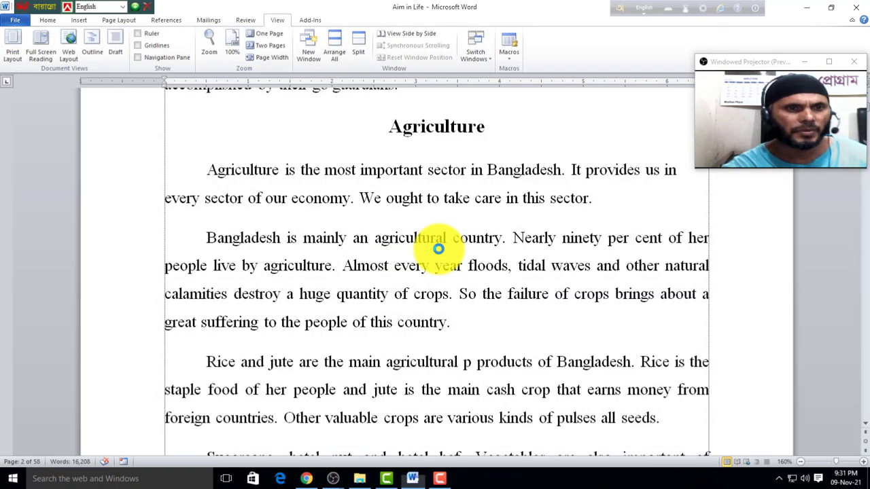
click(16, 21)
click(34, 99)
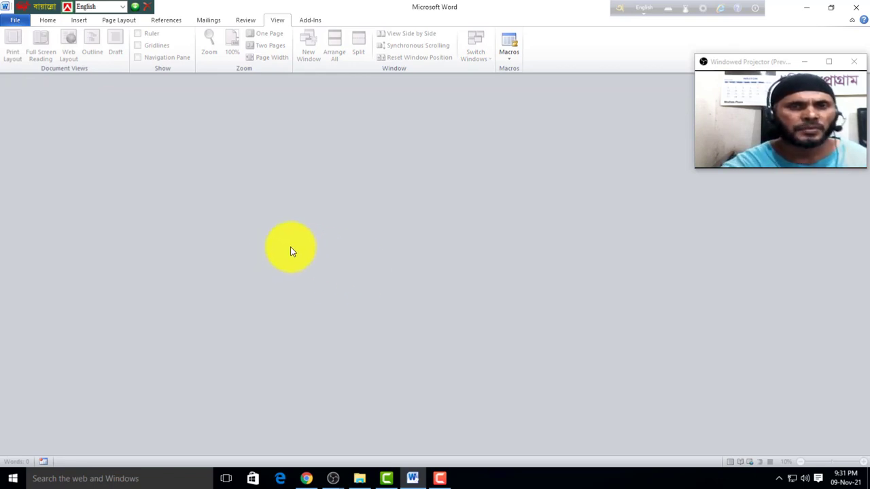
Create a new blank document.
click(16, 22)
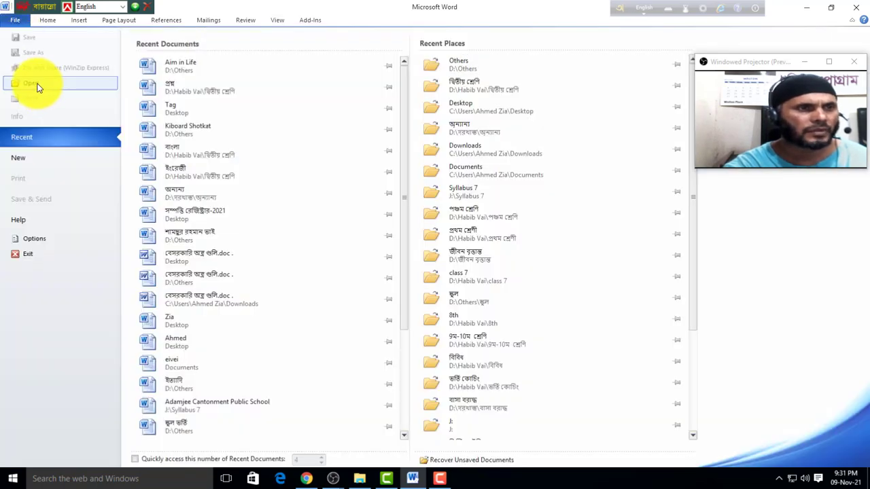
click(34, 160)
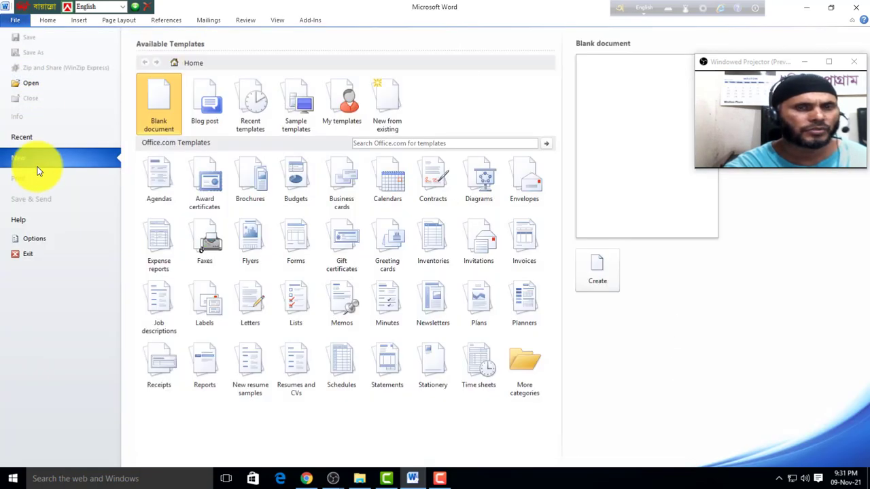
click(597, 272)
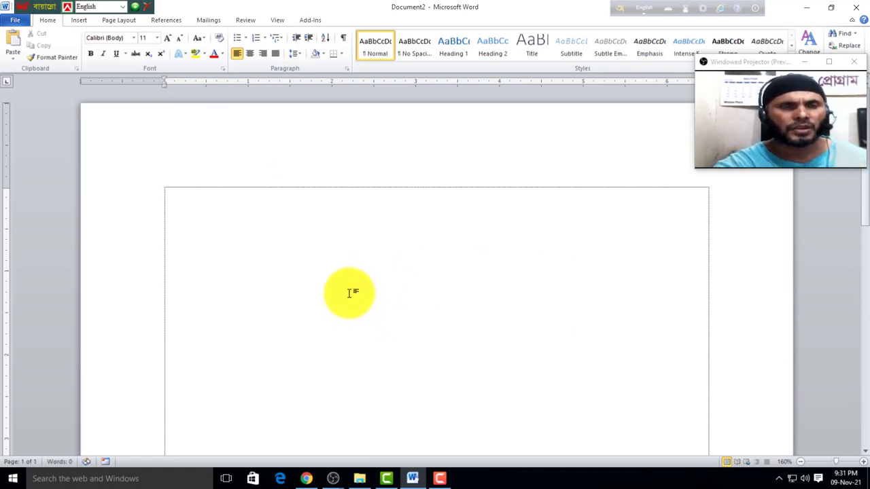
Run the recorded macro in the blank document to insert the form labels from "Name" through "Sex:", leaving blank lines below.
click(277, 19)
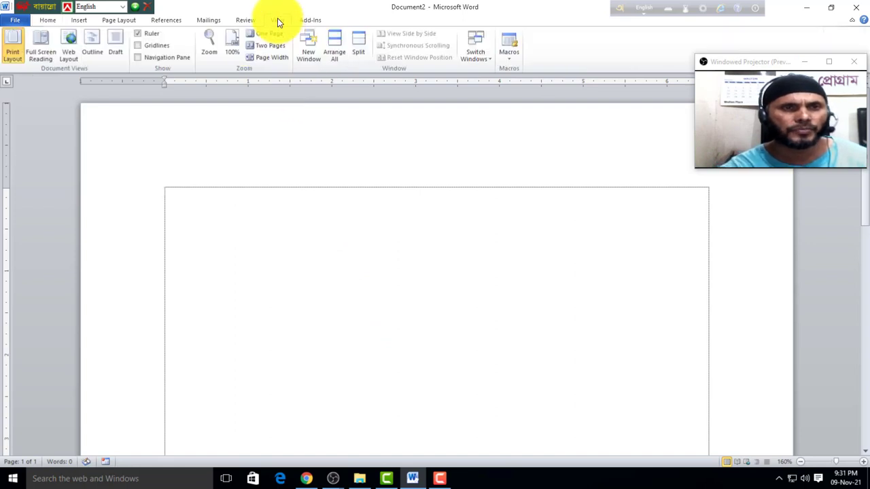
click(510, 57)
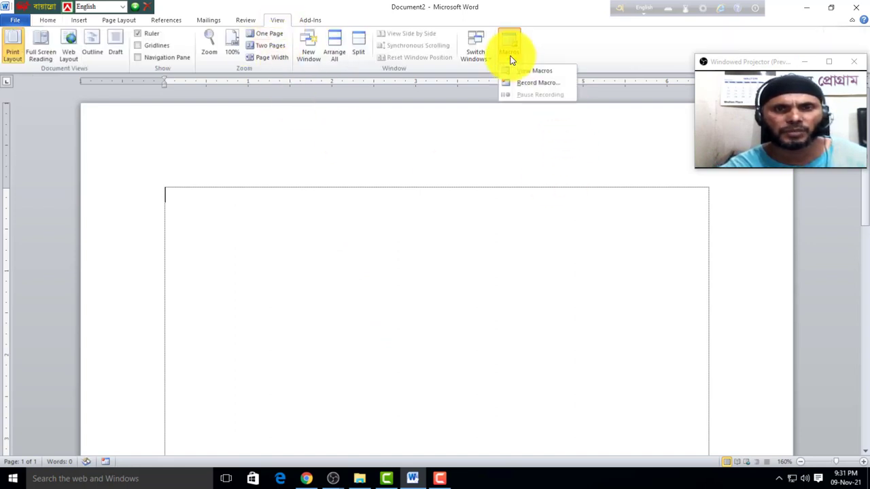
click(257, 228)
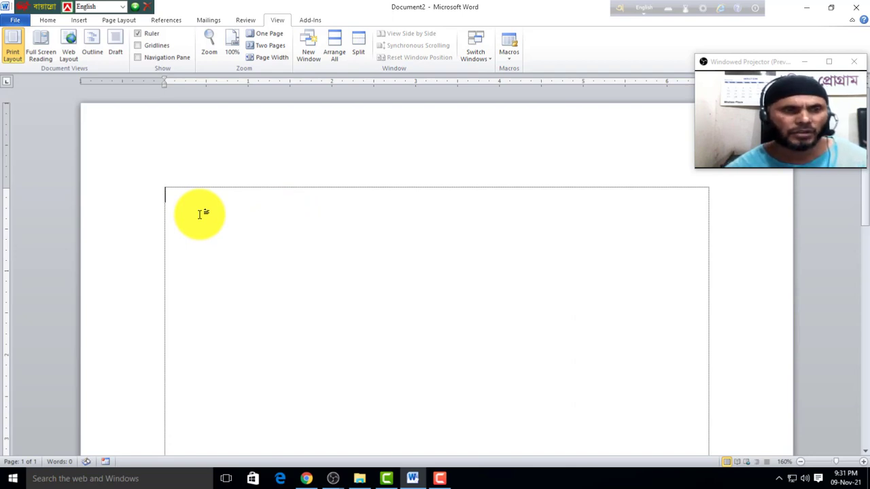
text(Name	: Father name: Mother Name: Date of Birth: Mobile No: Present Address: Parmanent Address: Nid No: Bloud: Sex:)
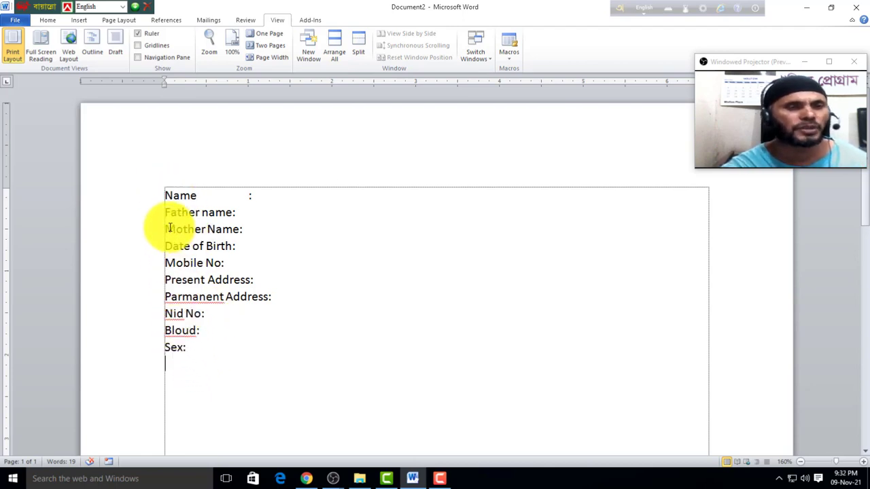
click(182, 357)
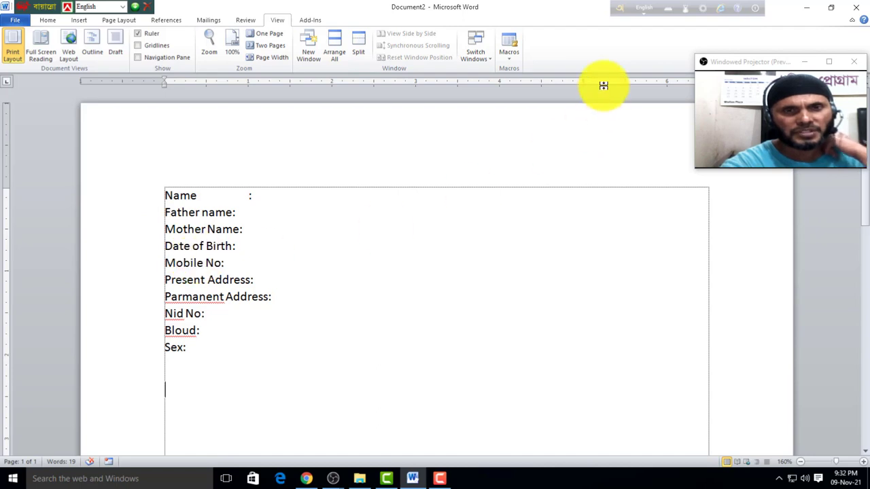
Create Macro1 from the macro list, replacing the existing macro, and close the code editor to return to the document.
click(510, 55)
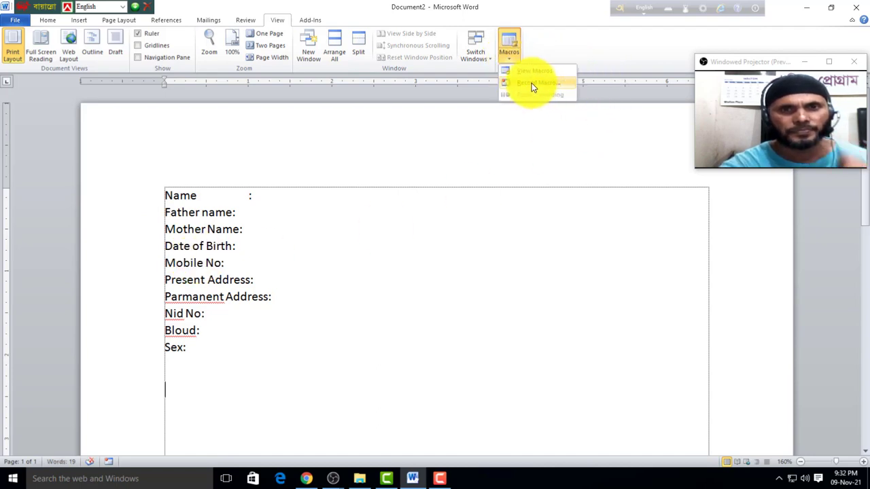
click(531, 71)
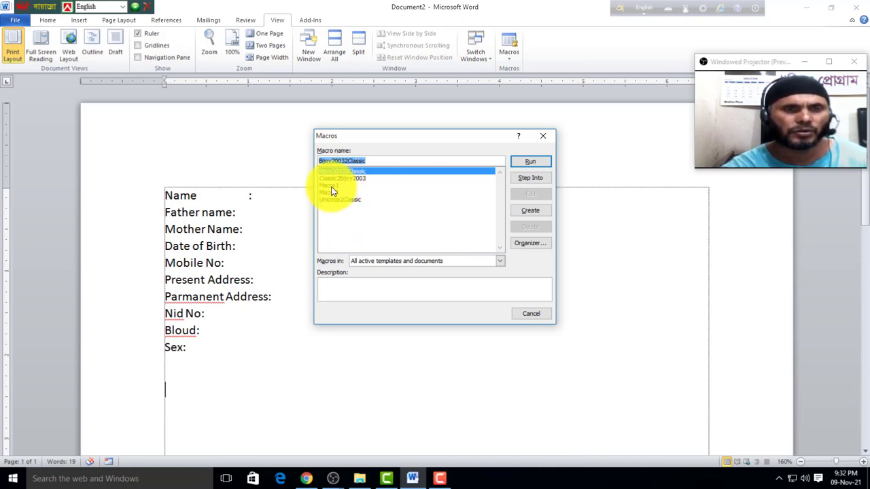
click(331, 186)
click(530, 211)
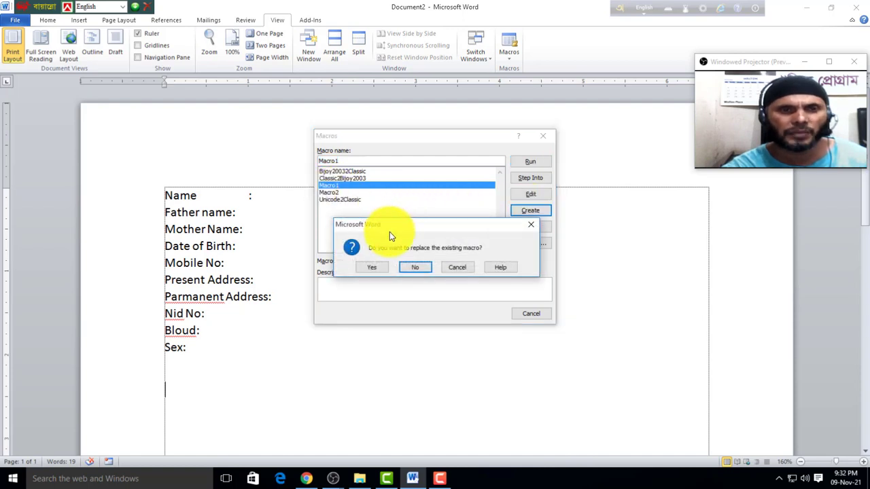
click(371, 268)
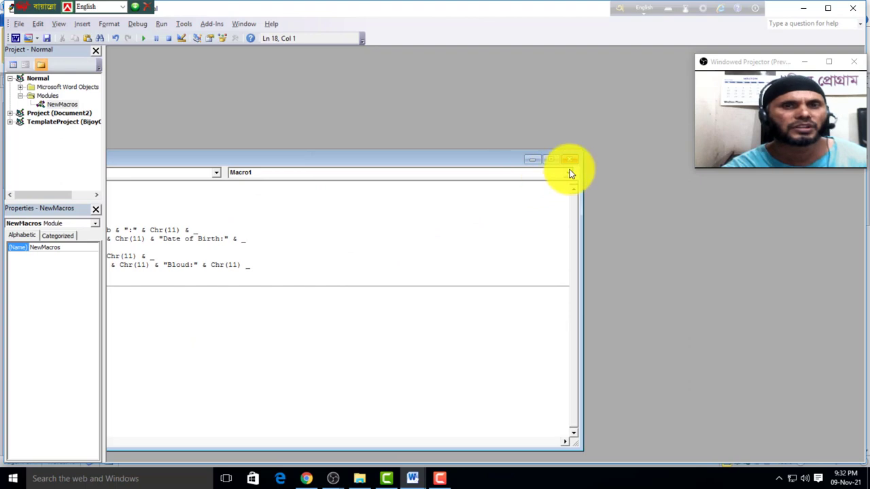
click(569, 161)
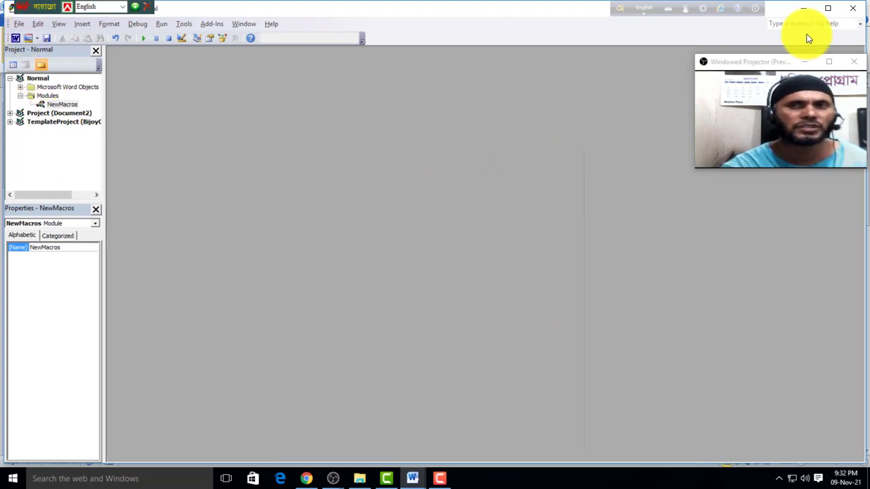
click(857, 8)
click(299, 316)
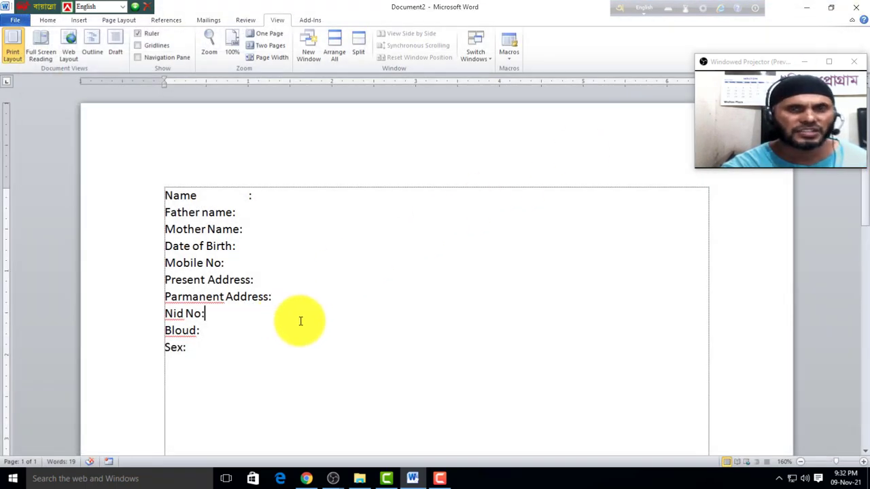